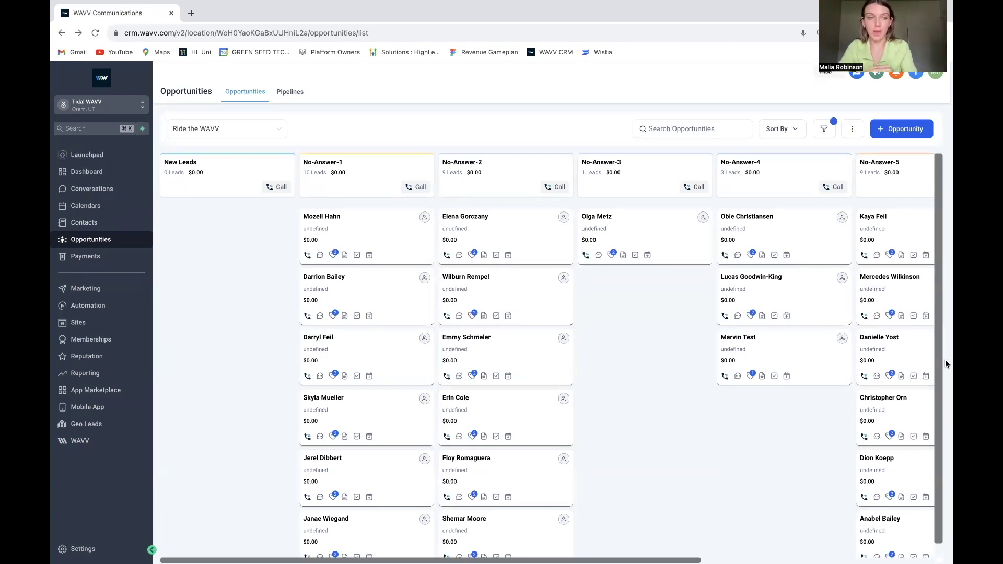
- Switch to the agency view and review WAVV's call dispositions, including No answer tagged no-answer
left_click(140, 115)
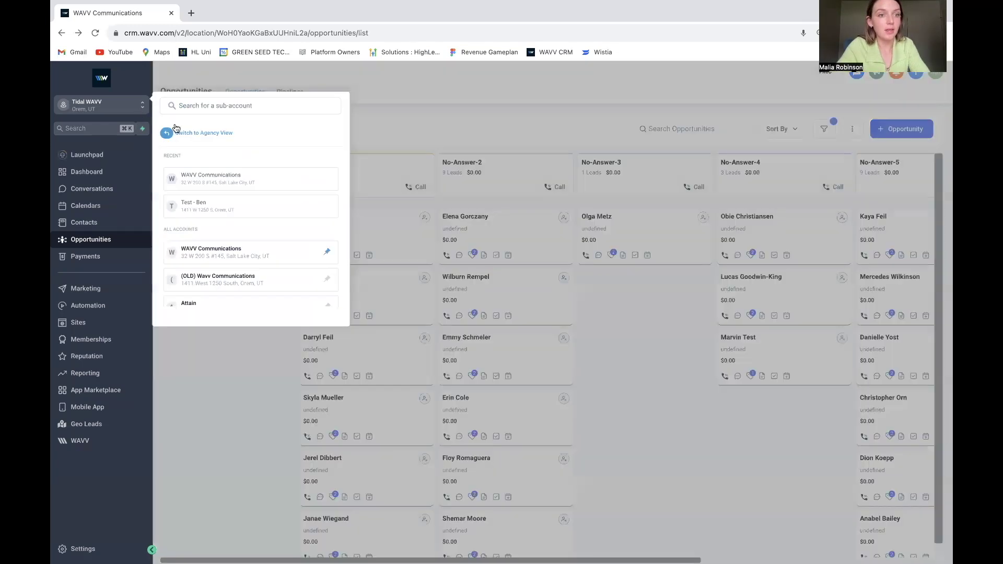
left_click(204, 132)
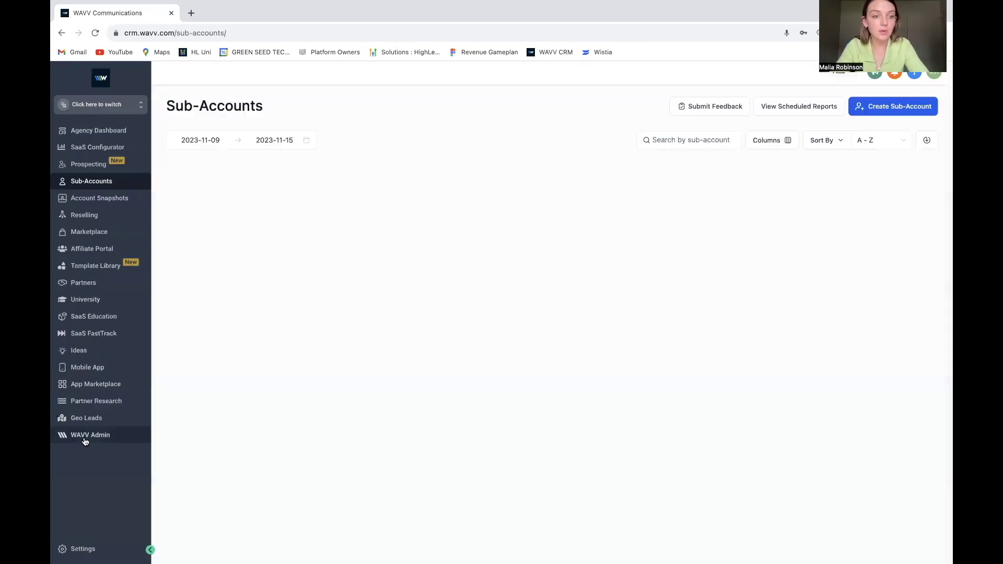
left_click(86, 435)
left_click(328, 226)
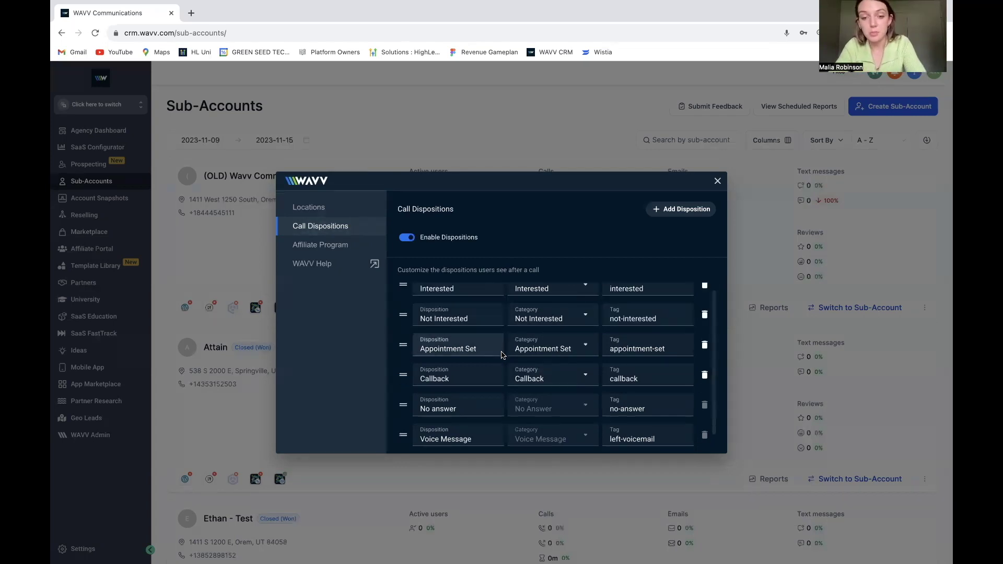
scroll(501, 355, "down", 1)
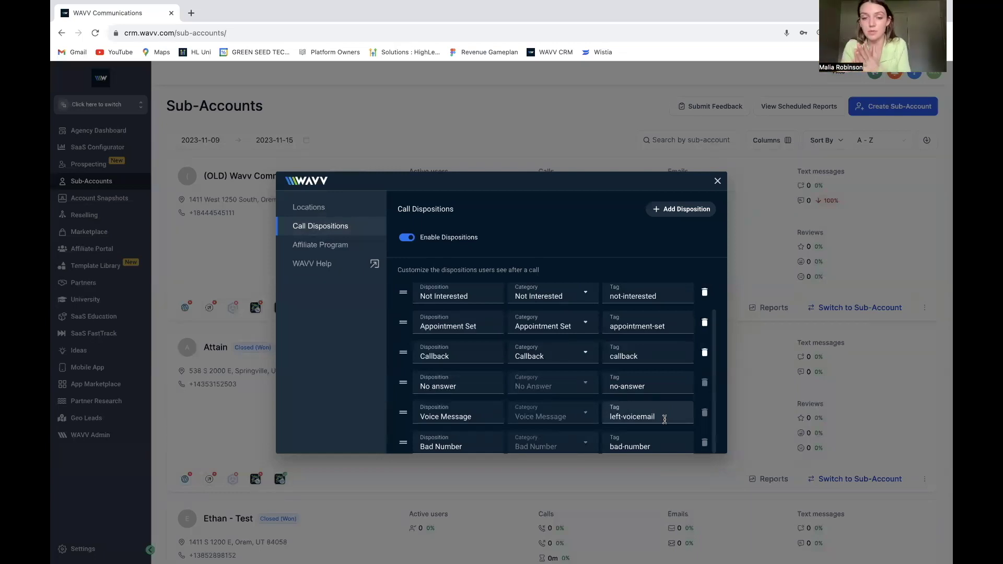
- Switch into the Tidal WAVV sub-account, view the Ride the WAVV pipeline board, then go to Automation
left_click(718, 181)
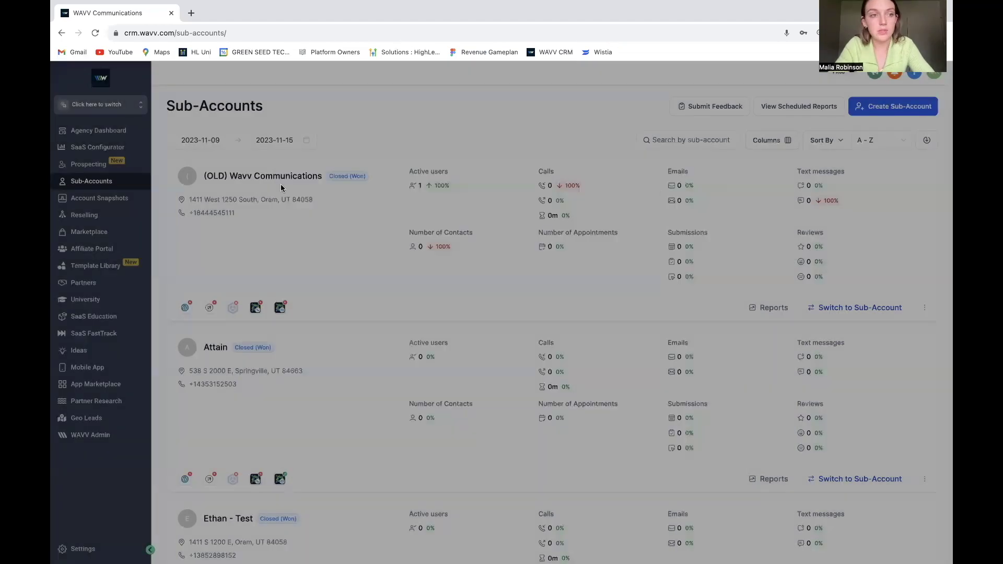
left_click(140, 107)
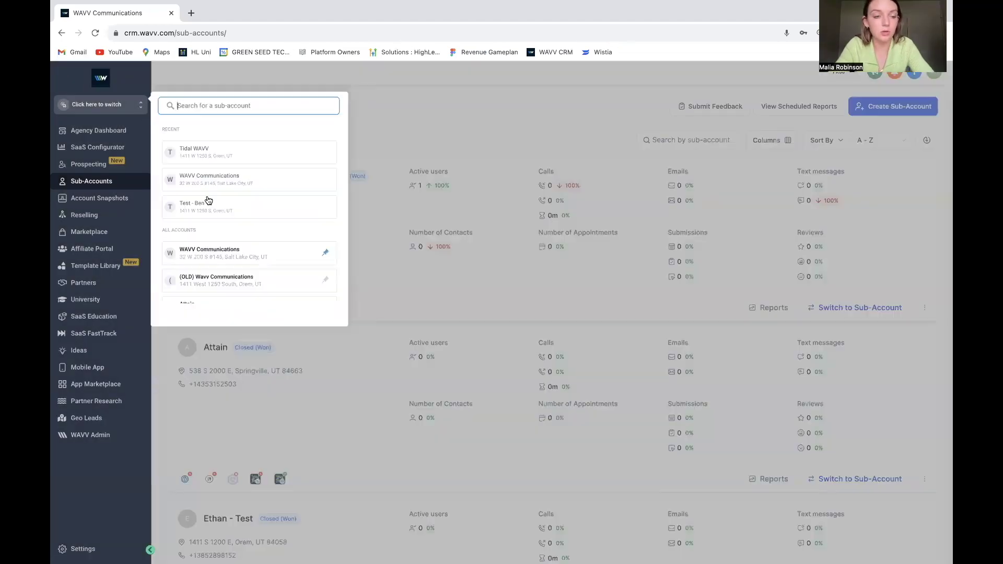
left_click(206, 153)
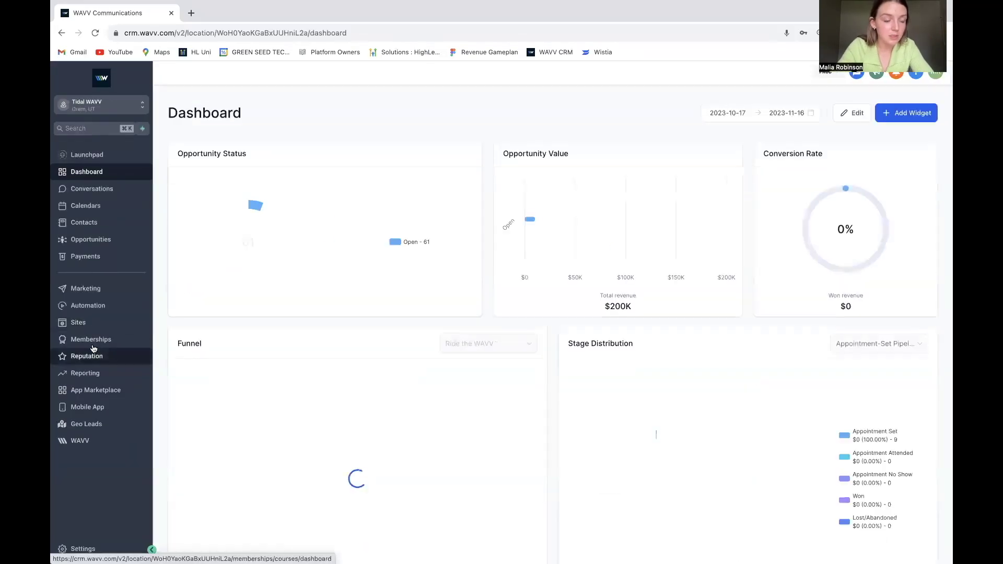
left_click(97, 239)
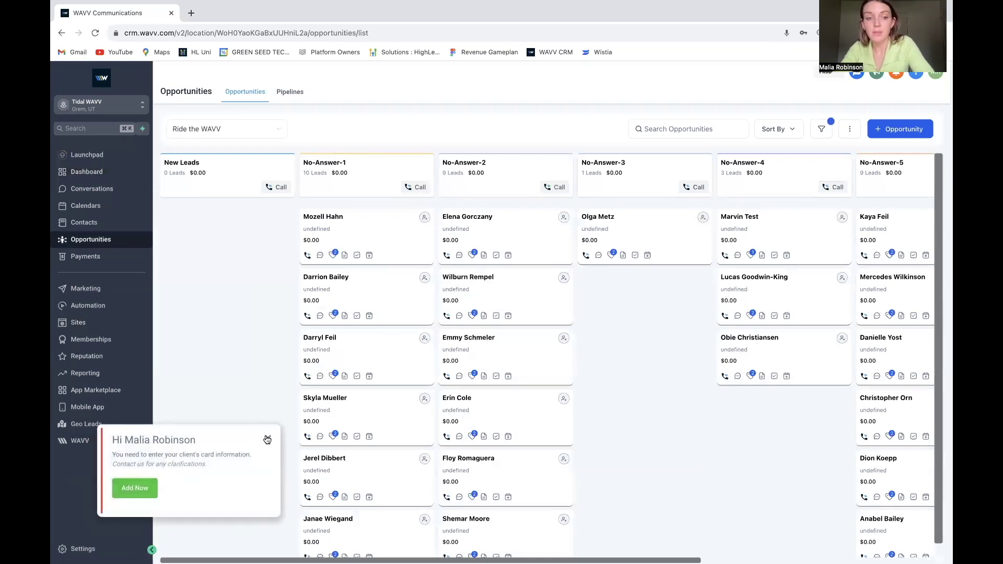
left_click(267, 440)
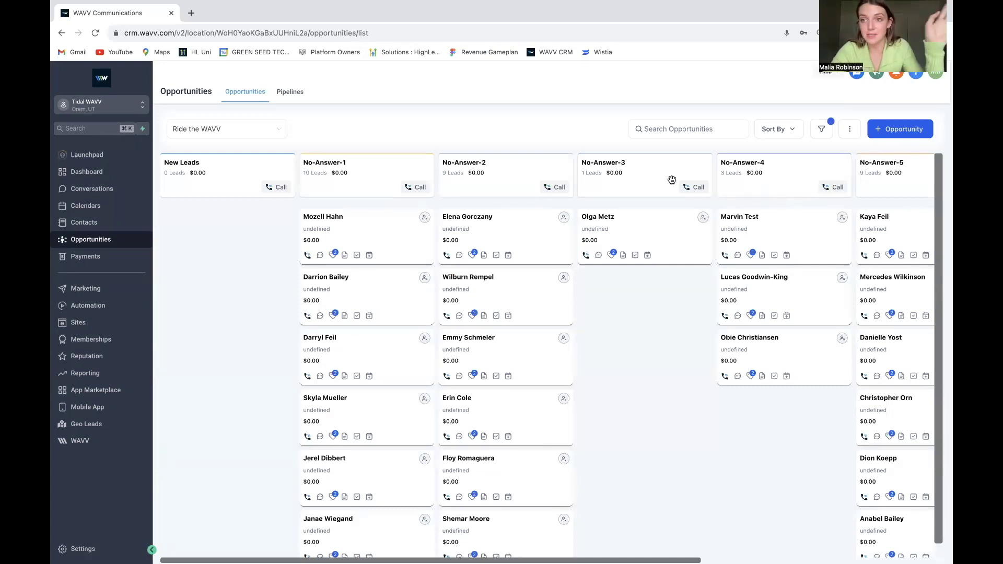
left_click(83, 308)
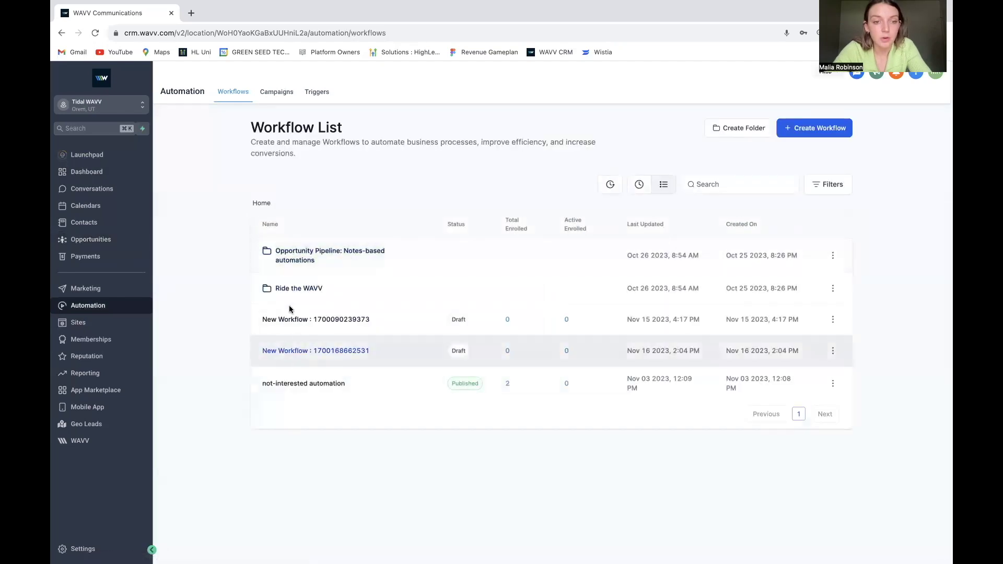
- Open the RTW: No-Answer, Left-Voicemail workflow from the Ride the WAVV folder and inspect its tag branches
left_click(292, 288)
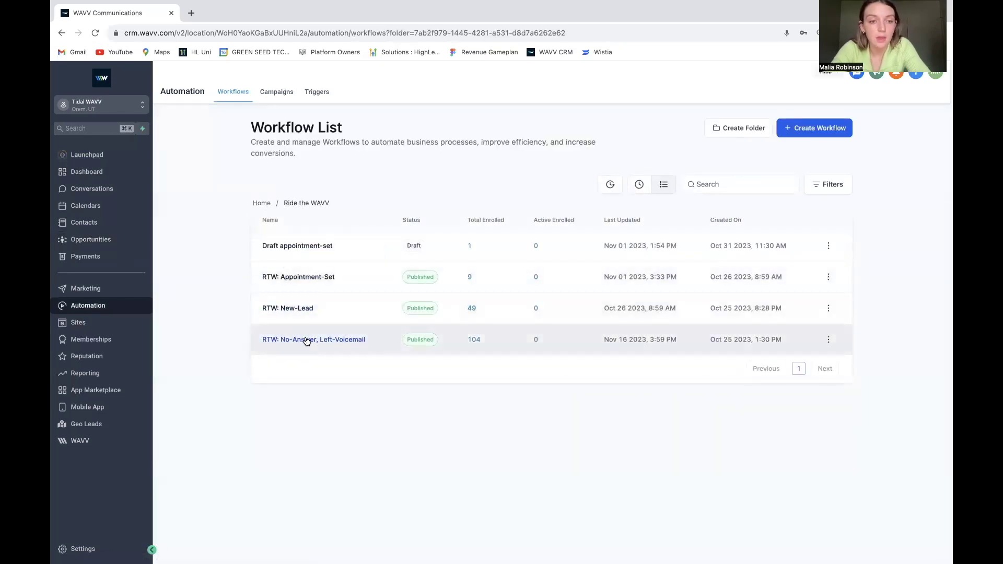
left_click(306, 341)
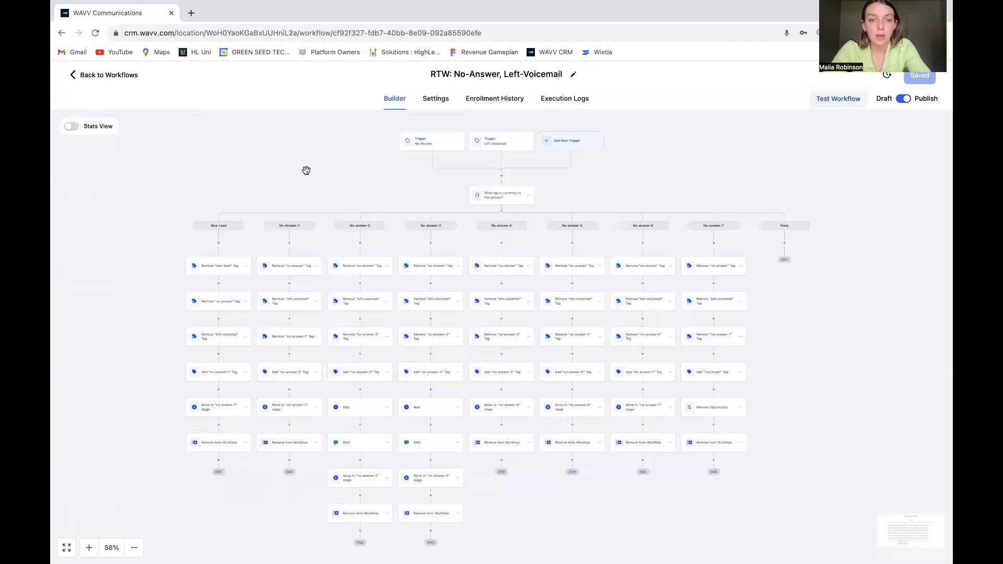
scroll(287, 301, "down", 5)
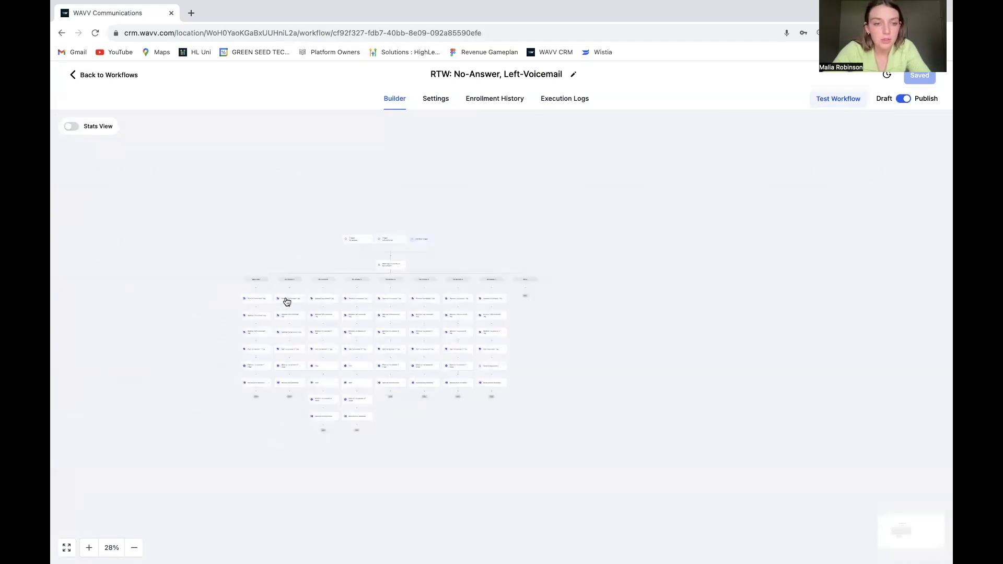
scroll(287, 302, "up", 7)
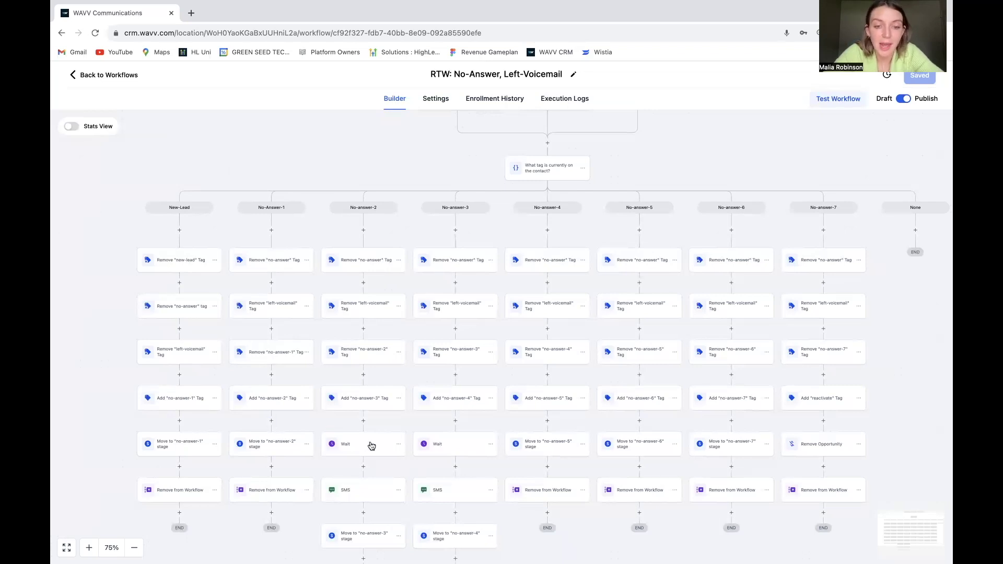
left_click(271, 421)
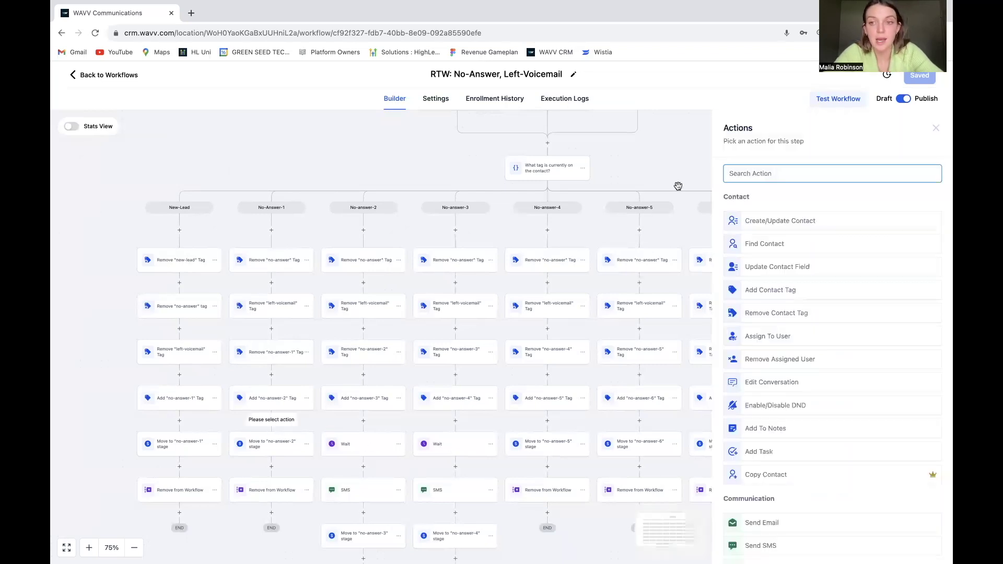
- Add a 1-minute Wait step after the no-answer-2 tag and save the workflow
type("wait")
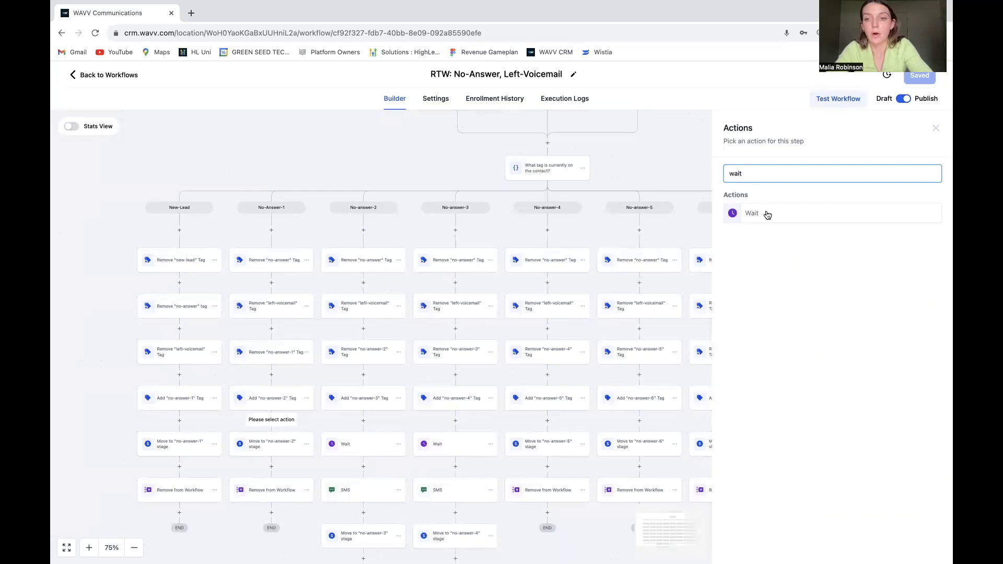
left_click(768, 213)
left_click(567, 276)
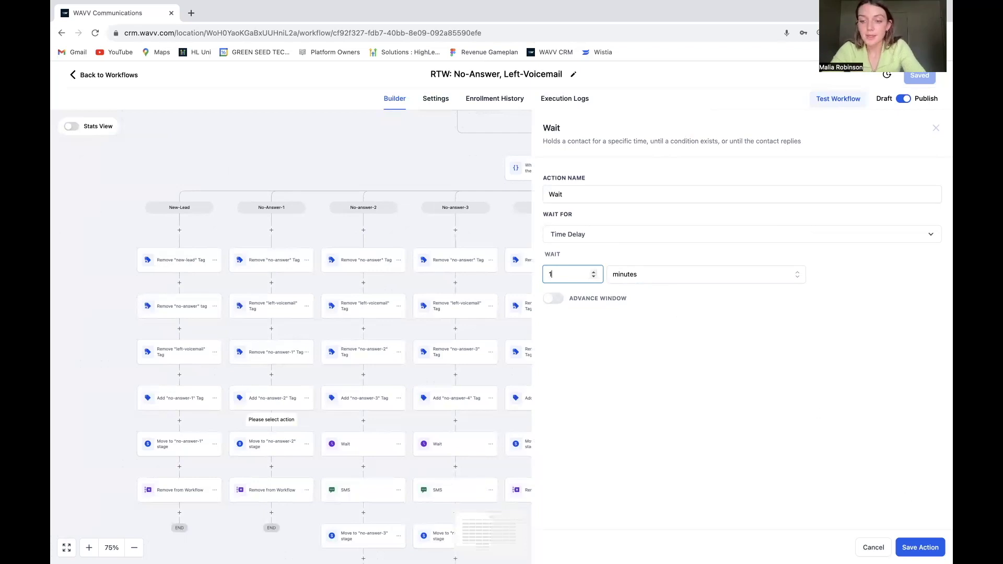
left_click(913, 541)
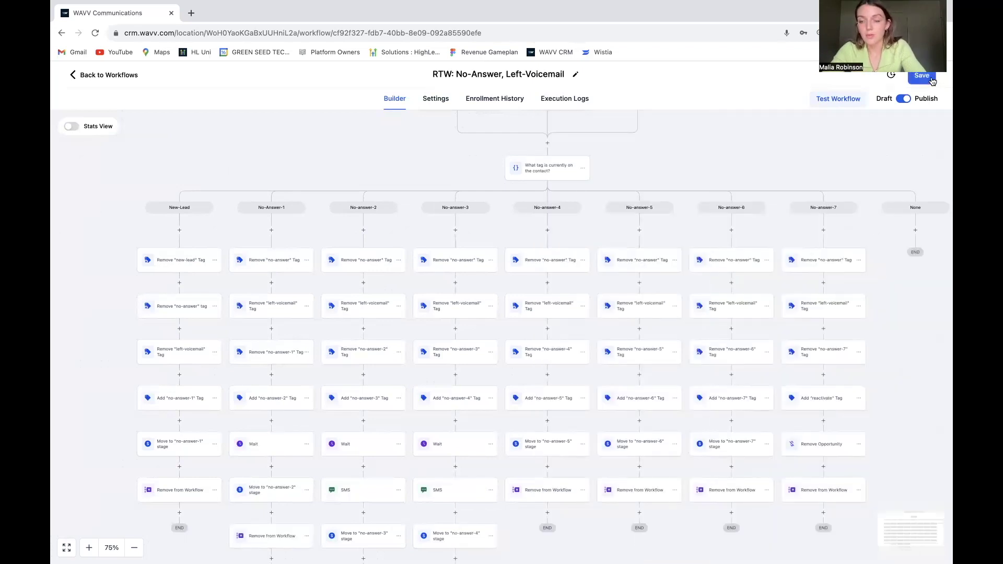
left_click(922, 77)
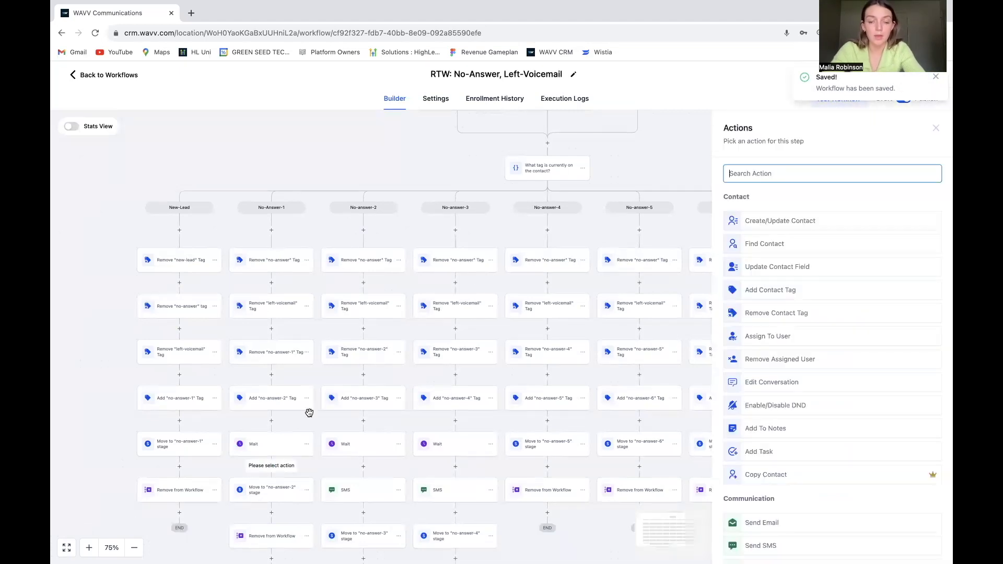
- Add an SMS step reading 'hi this is a test' after the Wait and save it
type("dmd")
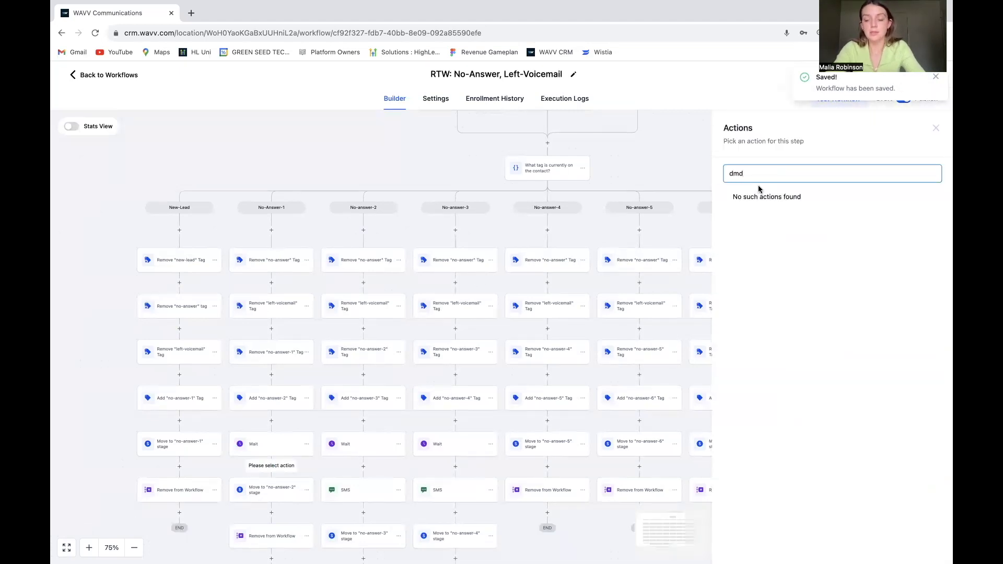
key("BackSpace")
key("BackSpace")
key("BackSpace")
type("sms")
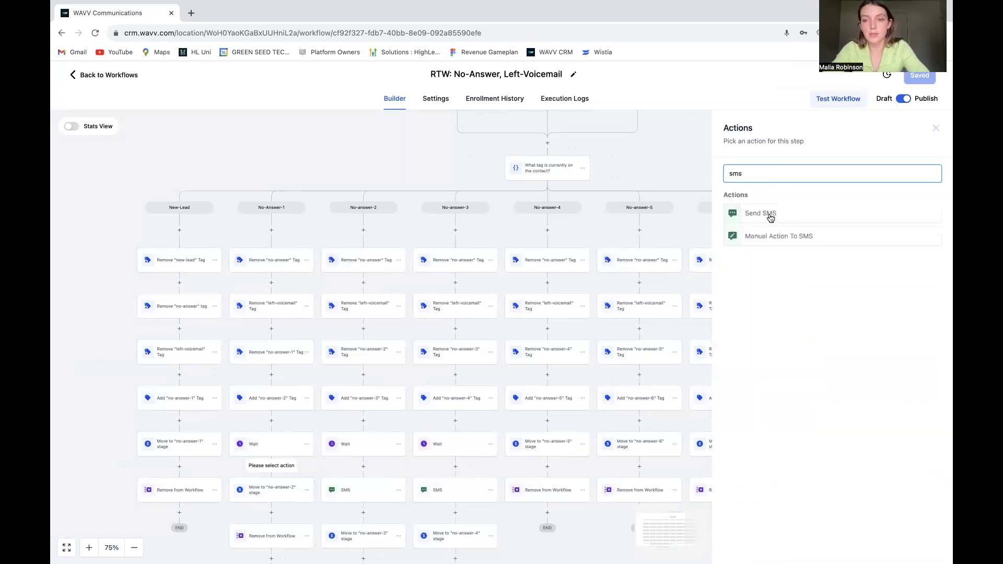
left_click(769, 217)
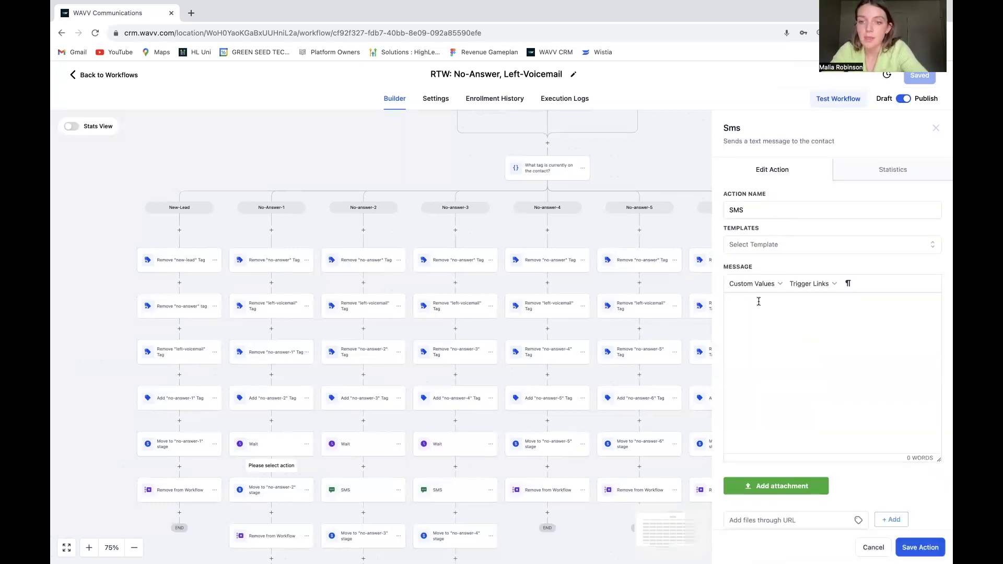
left_click(756, 309)
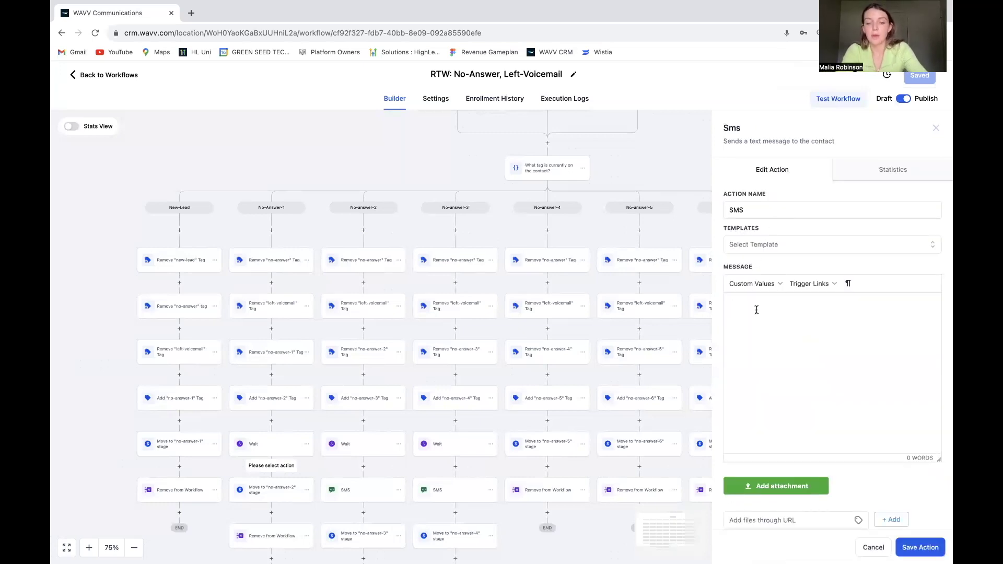
type("hi this is a test")
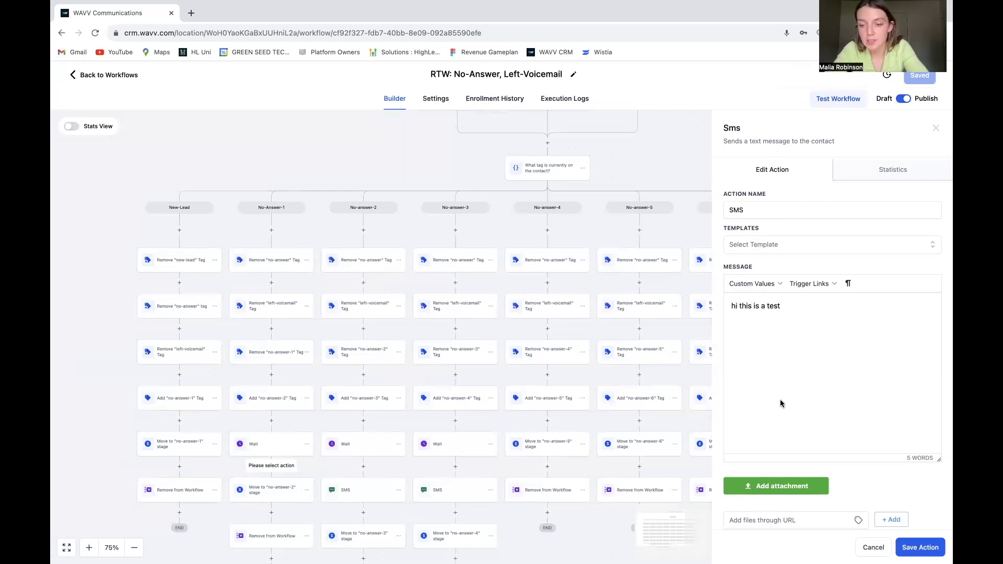
scroll(779, 399, "down", 1)
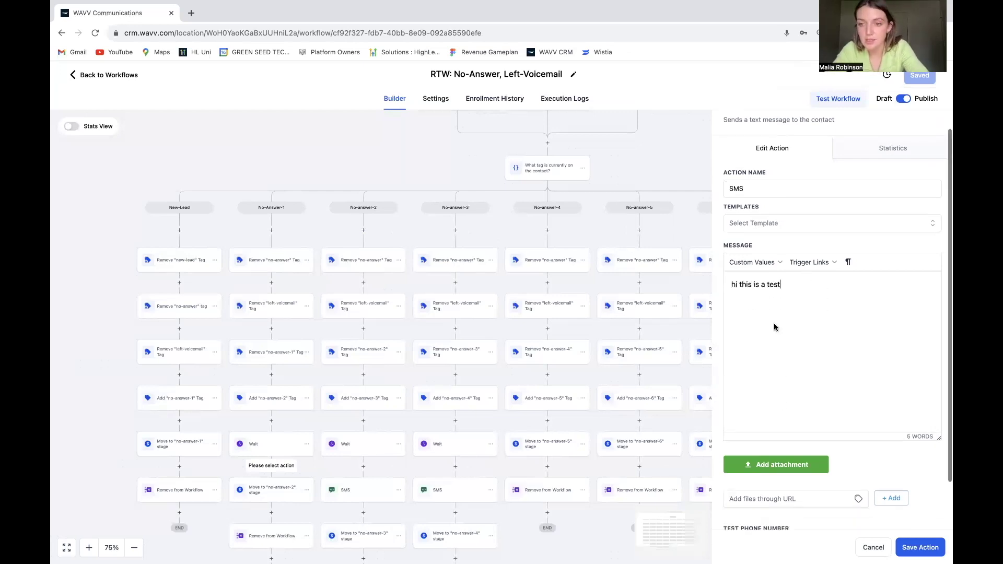
left_click(928, 549)
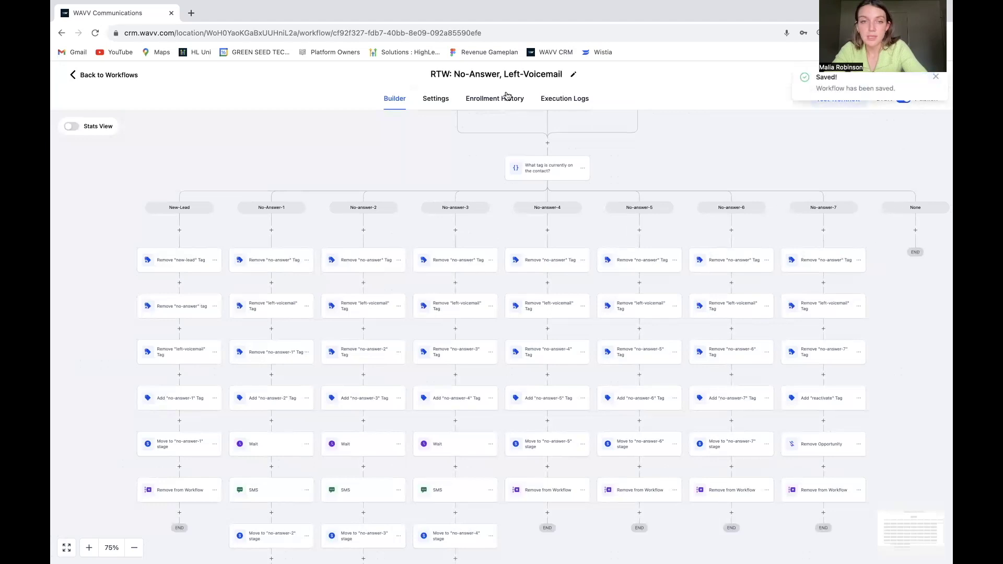
- Return to the Ride the WAVV board, check 10 No-Answer-1 and 9 No-Answer-2 leads, and call No-Answer-1
left_click(81, 76)
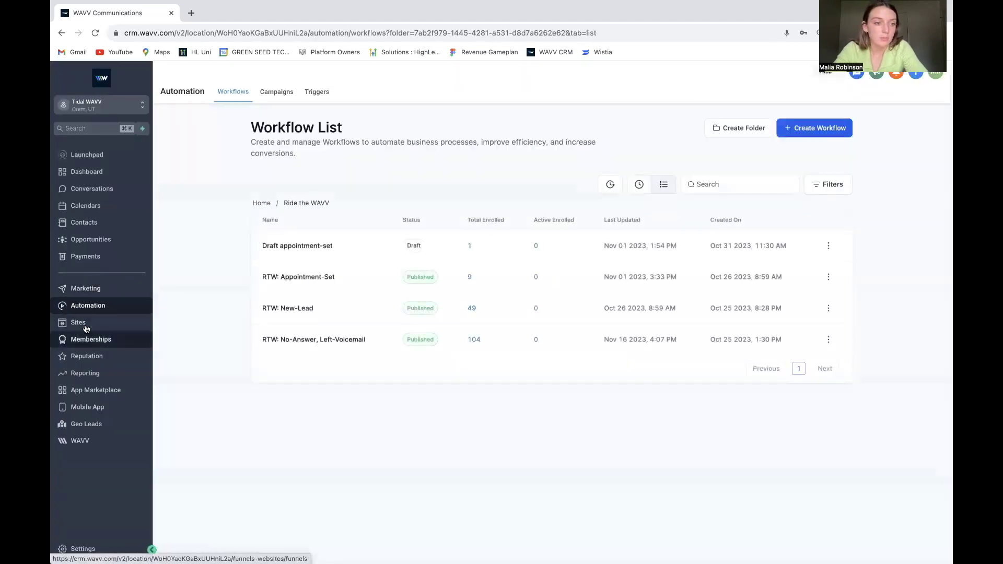
left_click(92, 241)
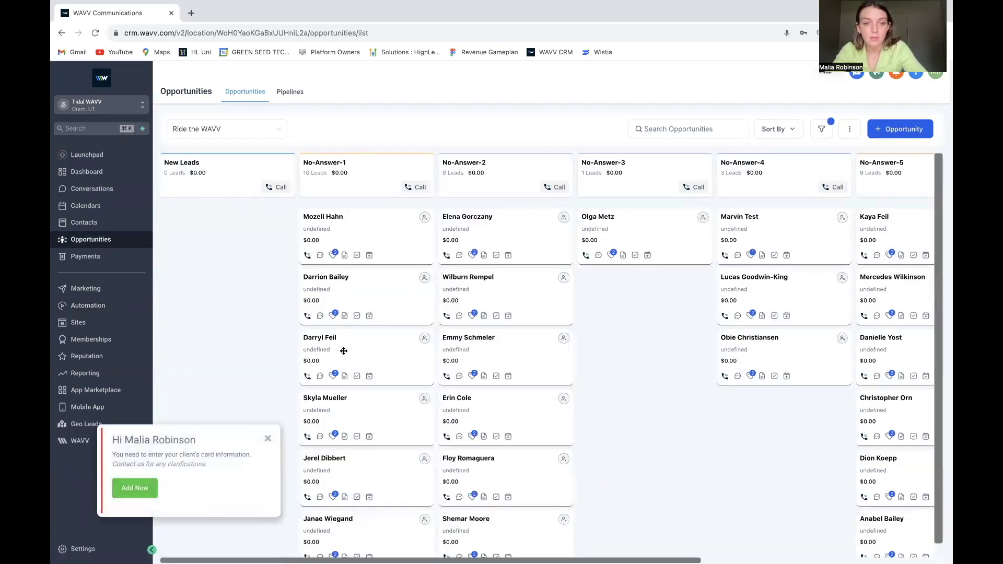
left_click(270, 441)
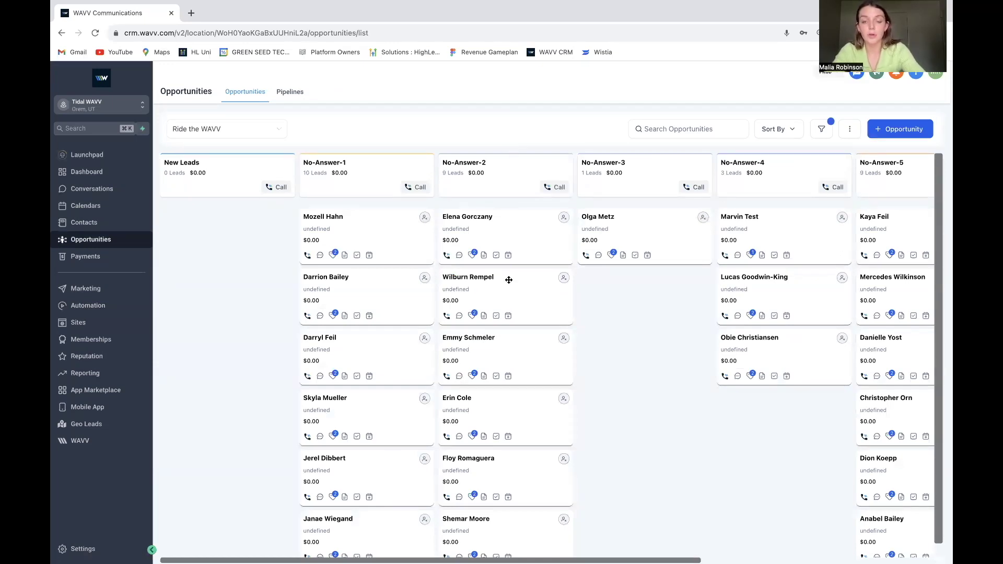
scroll(507, 377, "down", 3)
scroll(507, 376, "down", 2)
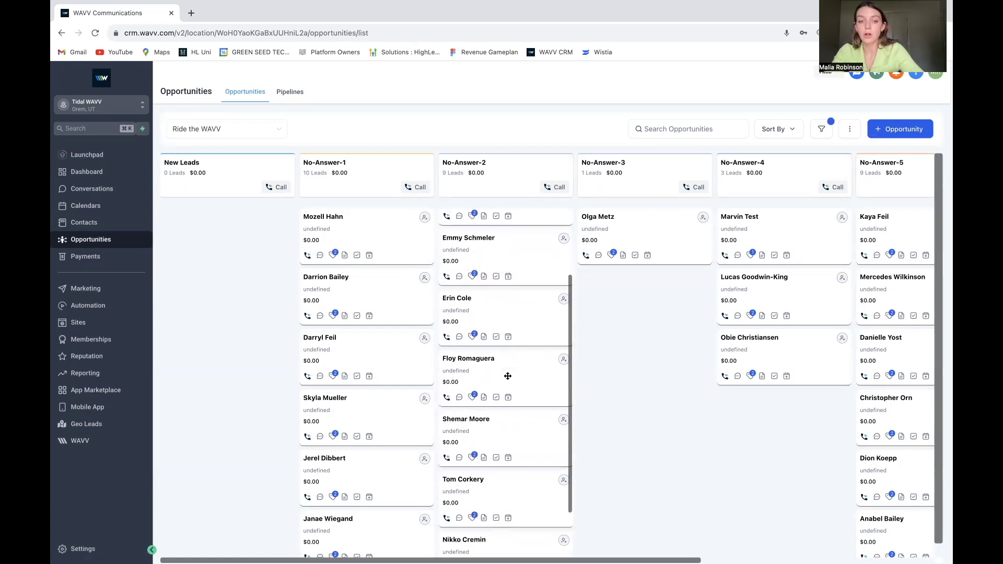
scroll(358, 354, "down", 3)
scroll(358, 354, "down", 1)
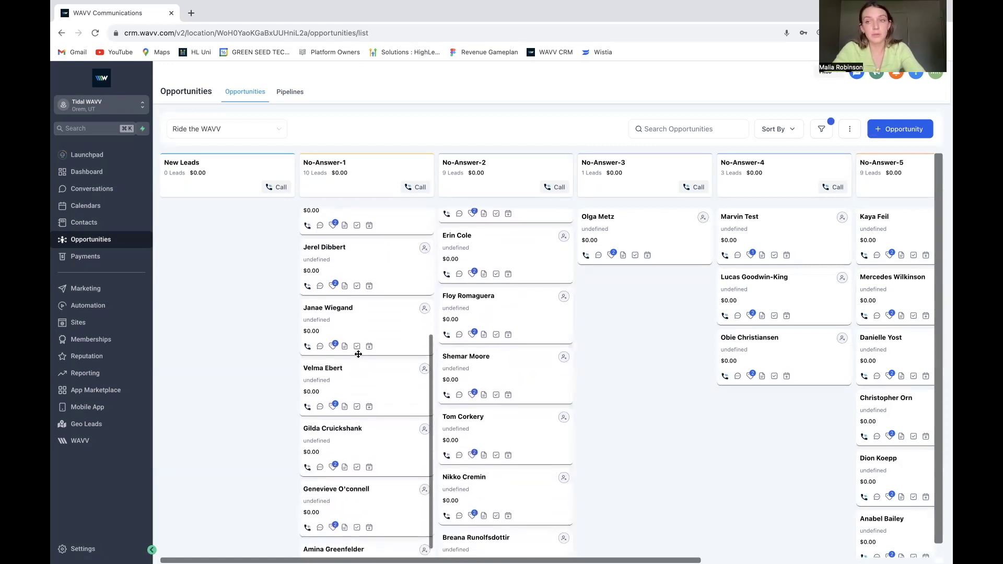
scroll(358, 344, "up", 4)
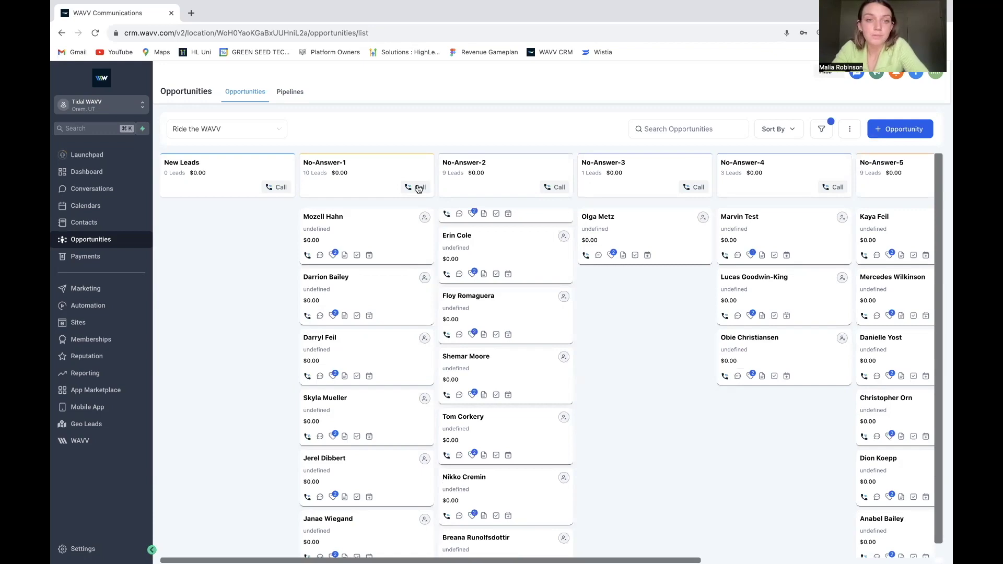
left_click(418, 188)
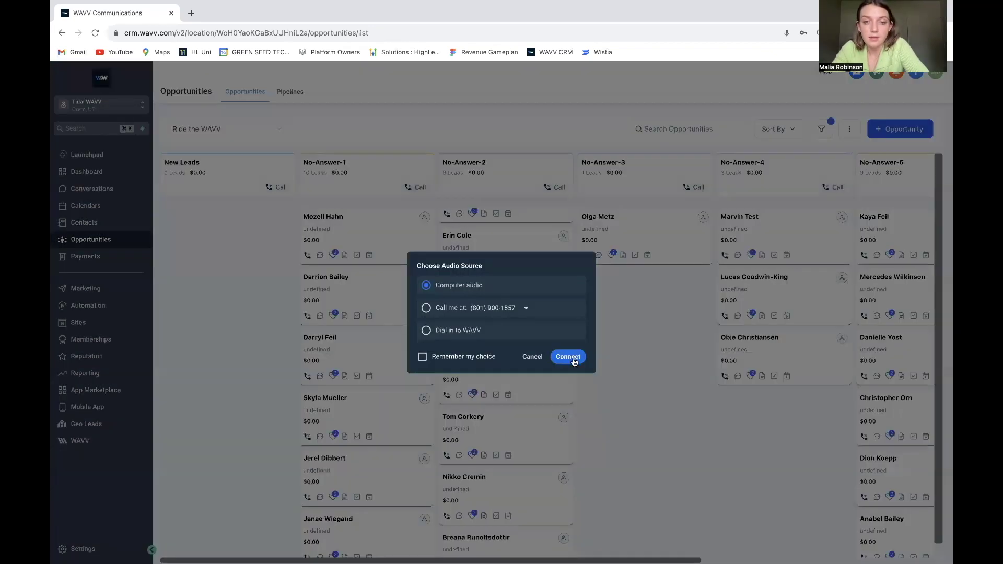
- Power-dial the No-Answer-1 leads over computer audio, move the dialer aside, and pause after current calls
left_click(573, 360)
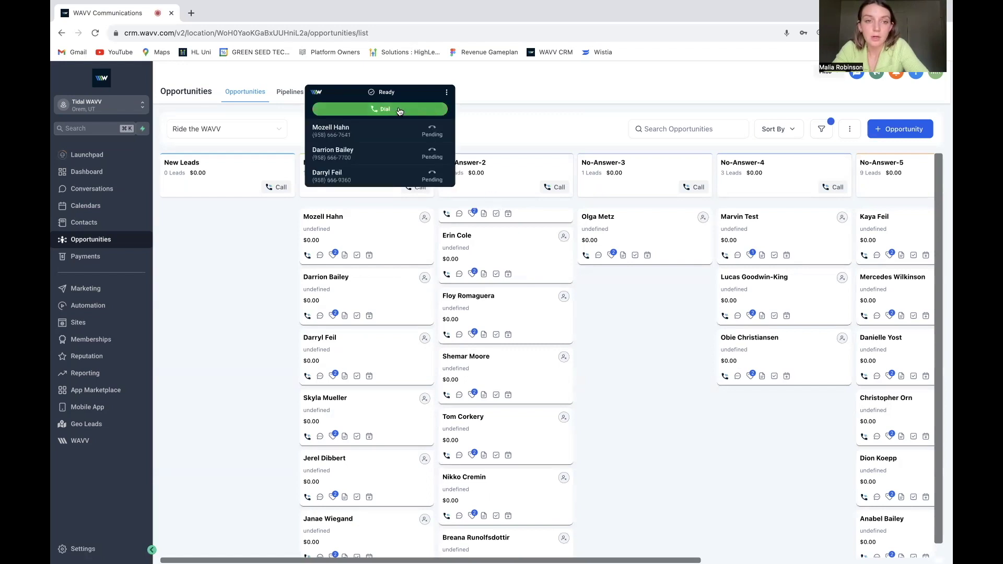
left_click(400, 109)
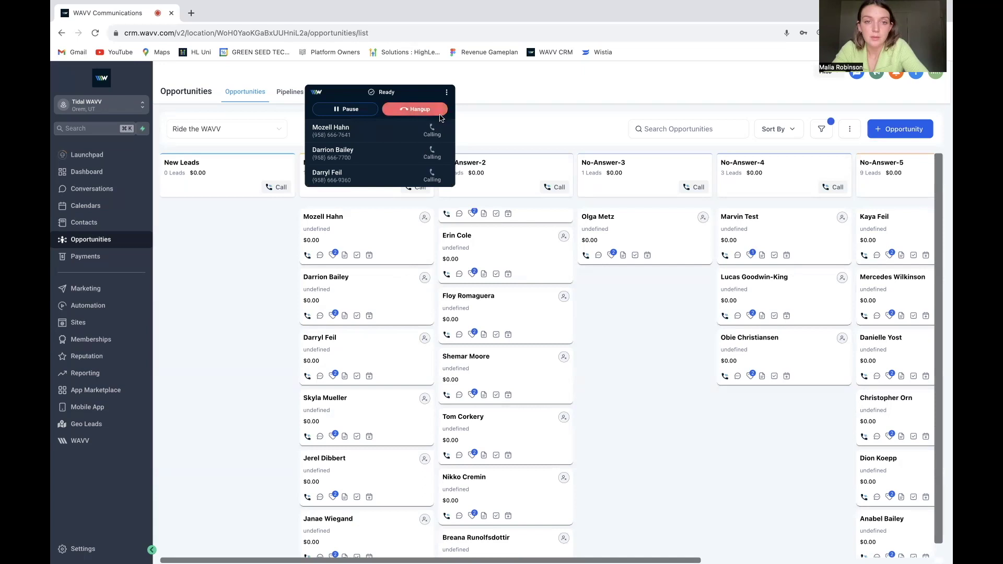
left_click_drag(433, 92, 285, 91)
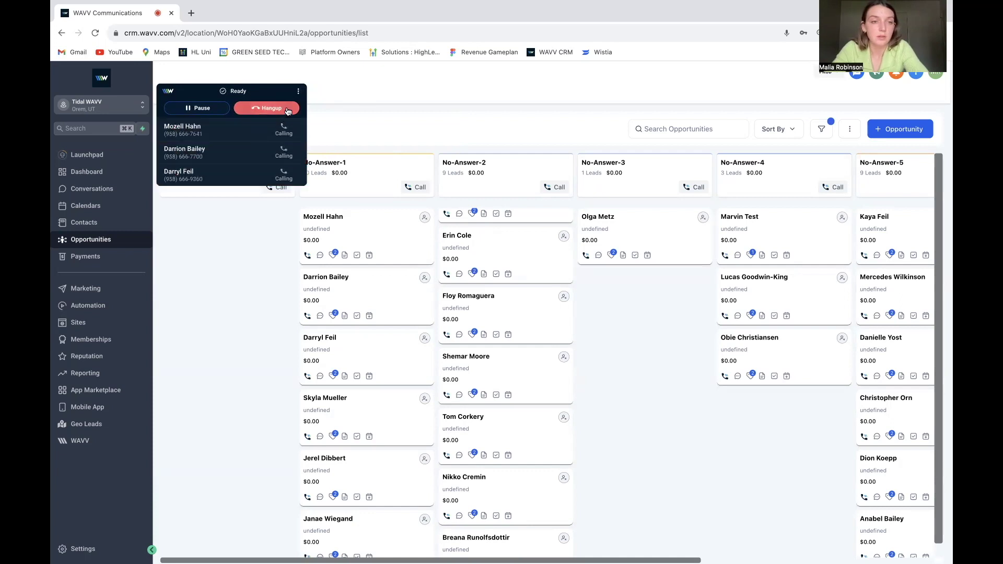
left_click(197, 113)
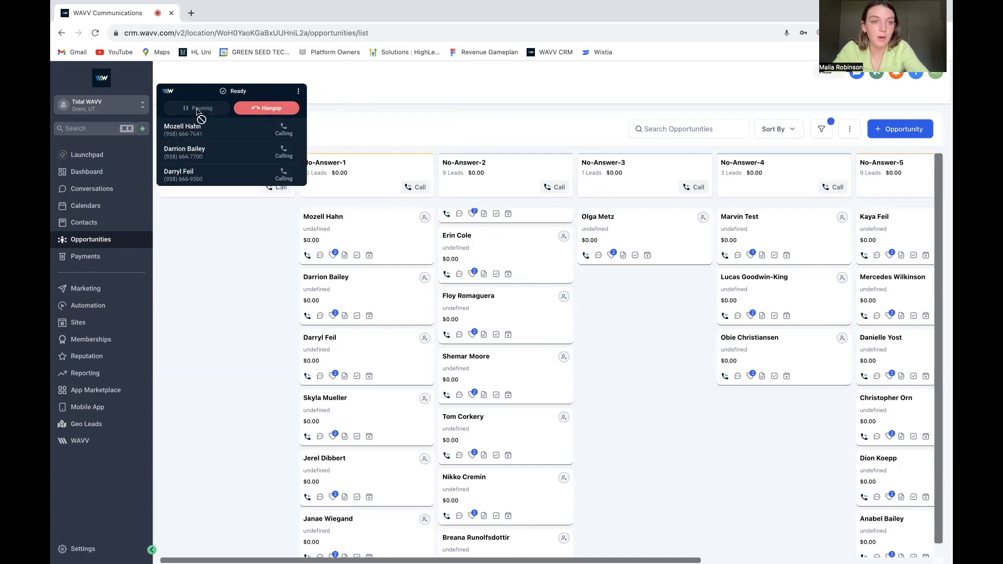
left_click(87, 443)
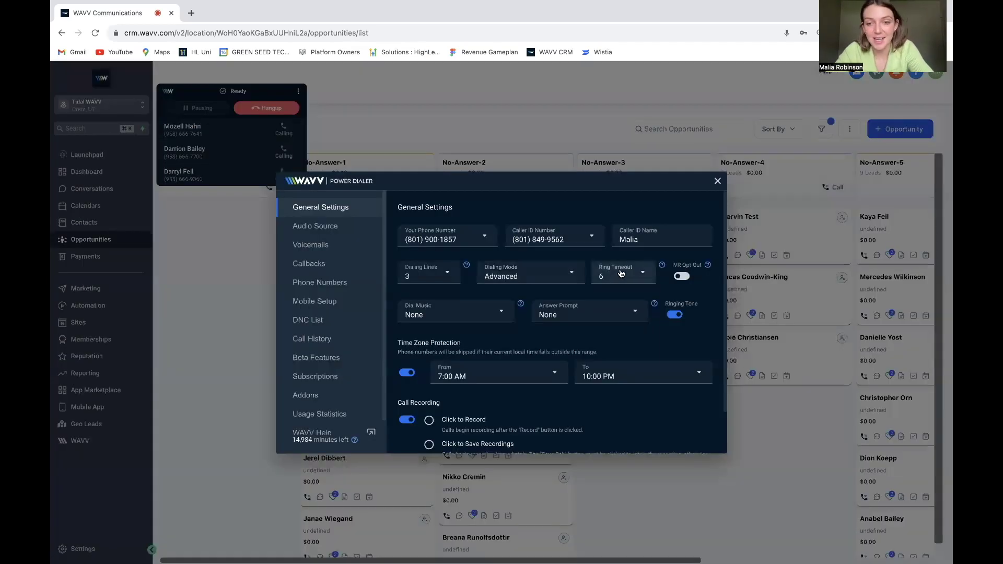
- Change the dialer's ring timeout to 3 and resume dialing the remaining No-Answer-1 leads
left_click(621, 273)
left_click(614, 292)
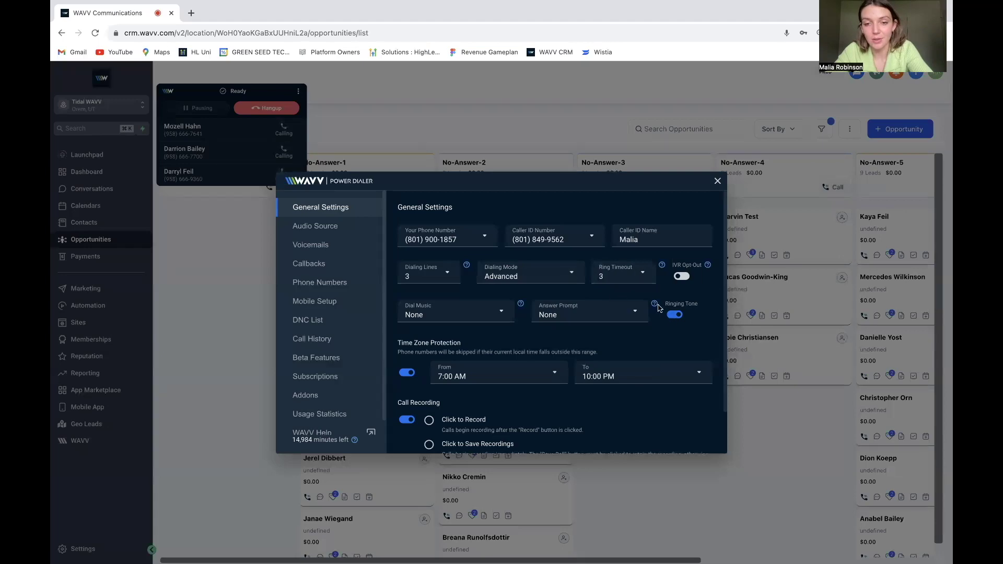
left_click(717, 181)
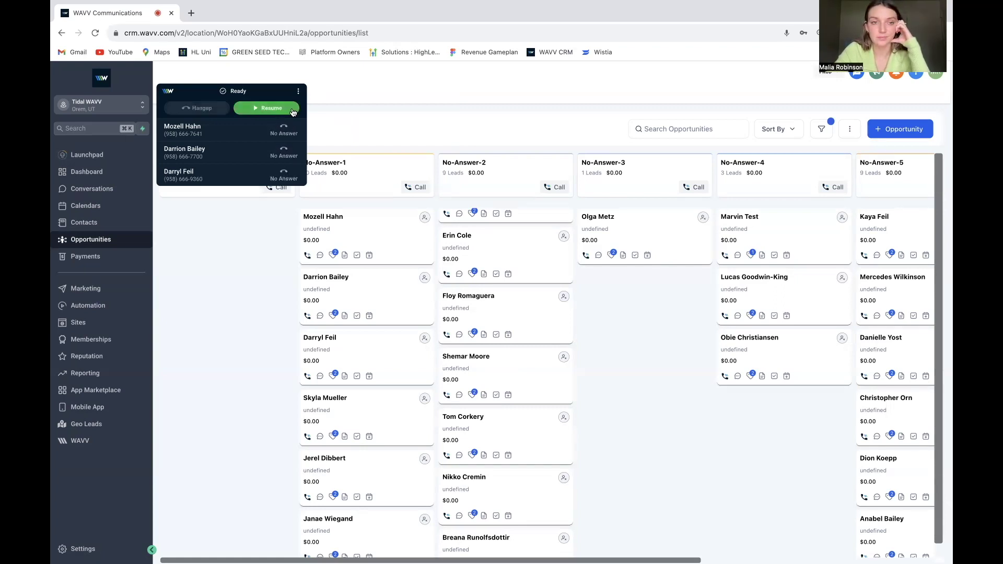
left_click(271, 108)
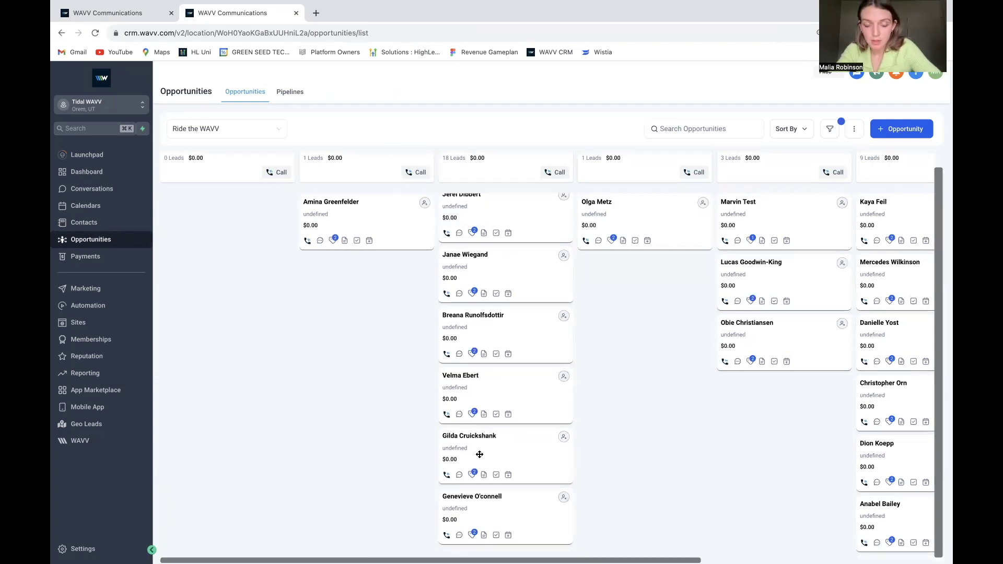
- Open the full contact record of the last lead moved into No-Answer-2
scroll(483, 418, "up", 7)
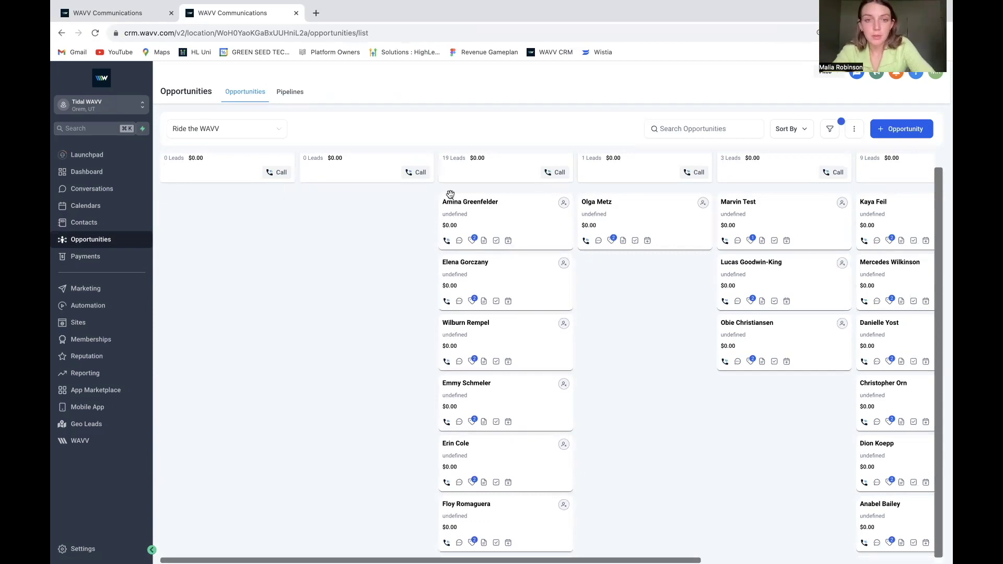
scroll(500, 313, "down", 15)
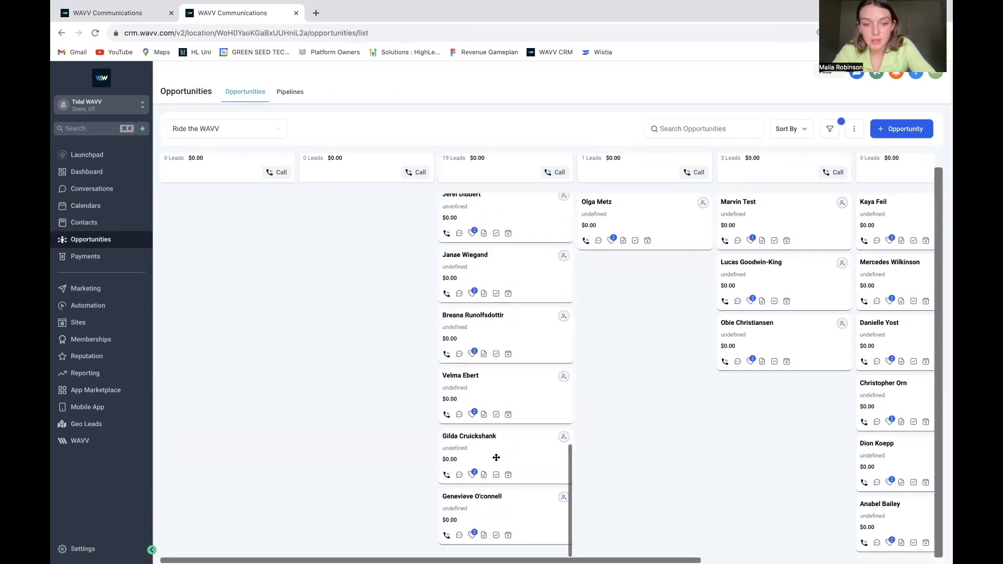
left_click(520, 511)
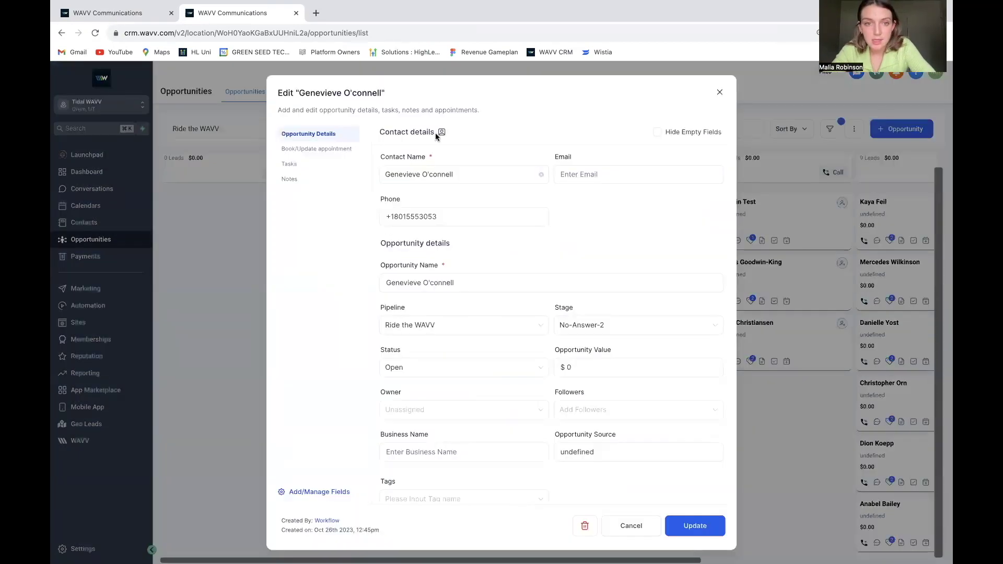
left_click(441, 132)
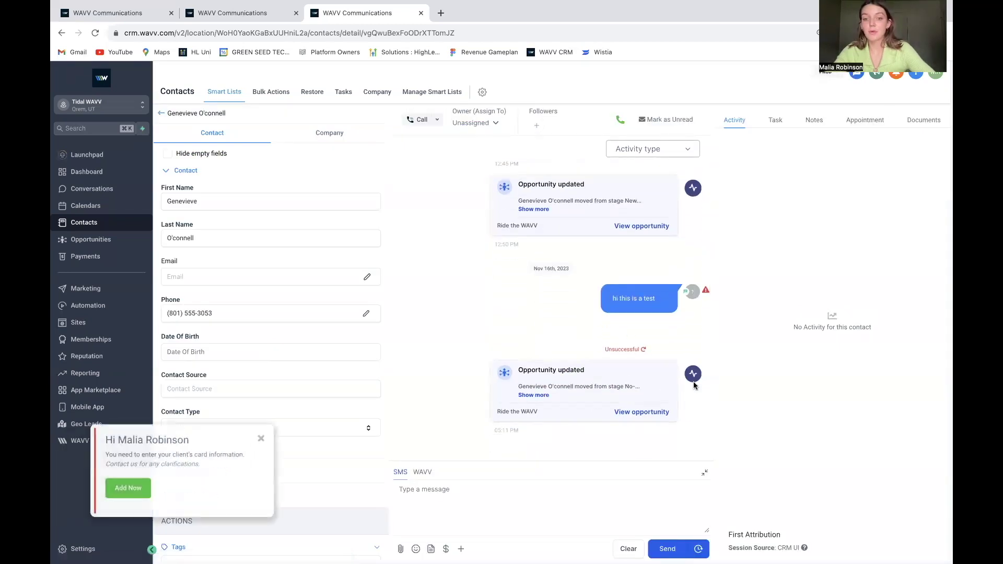
- Check the failure reason on the lead's 'hi this is a test' SMS, then return to the opportunities board
left_click(268, 438)
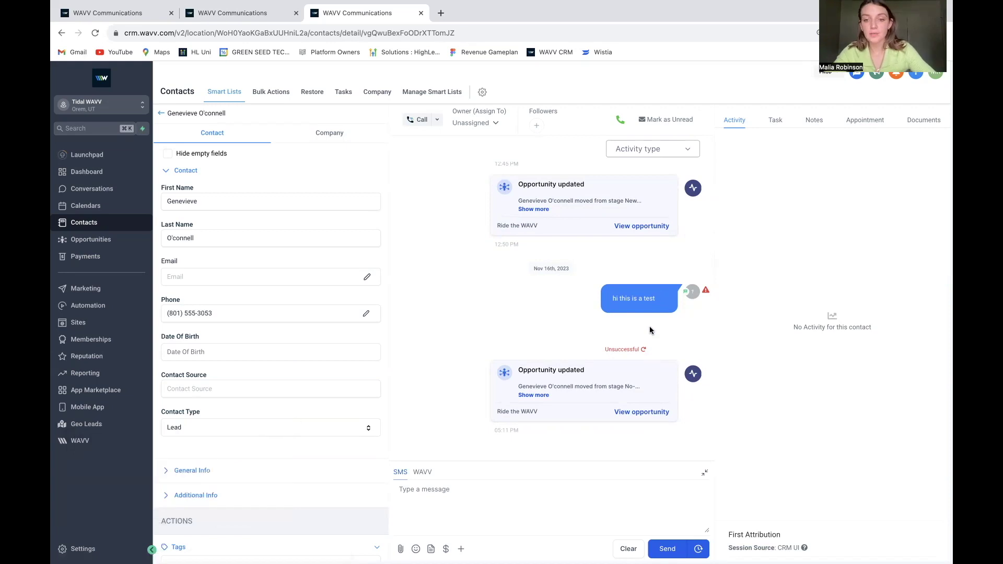
mouse_move(706, 291)
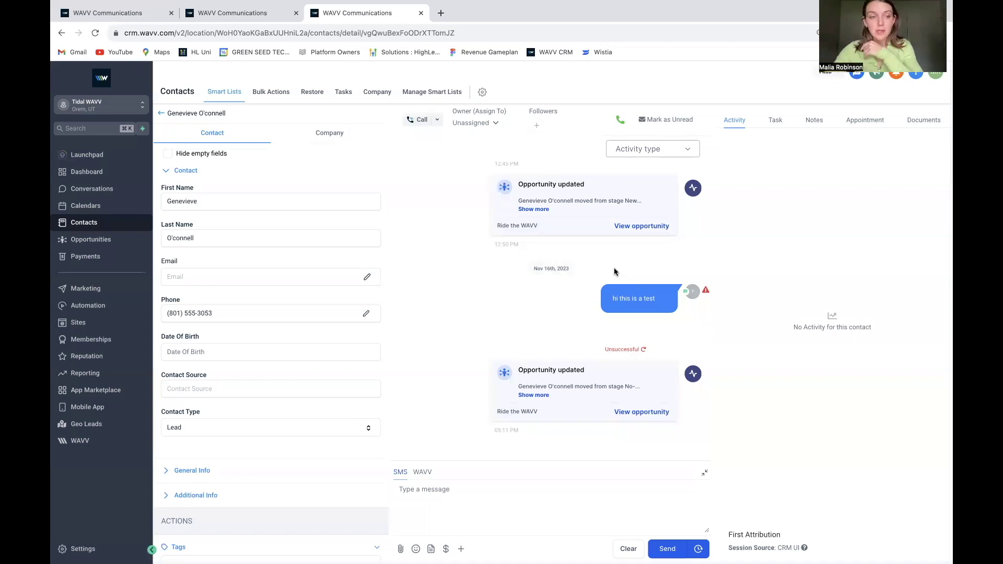
left_click(92, 233)
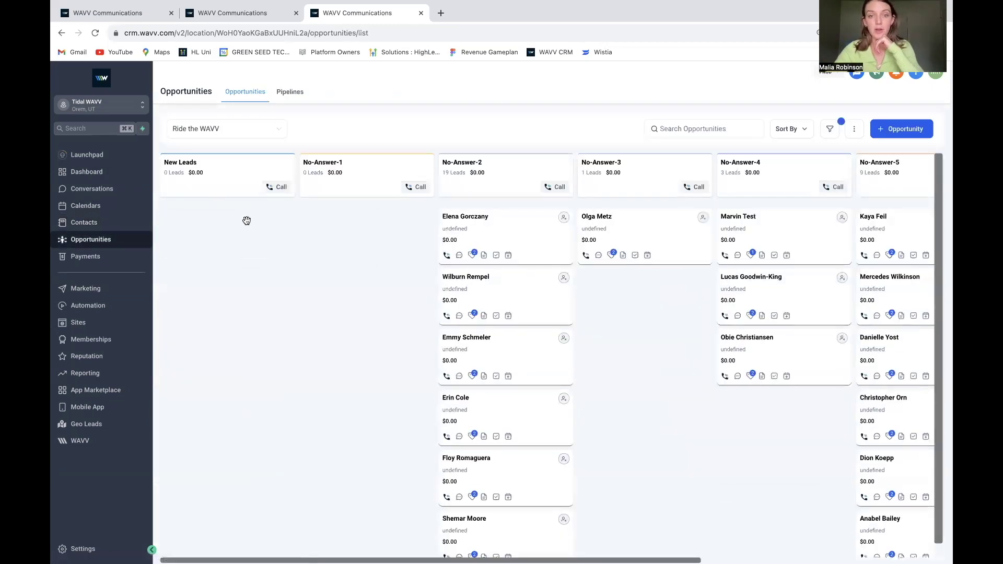